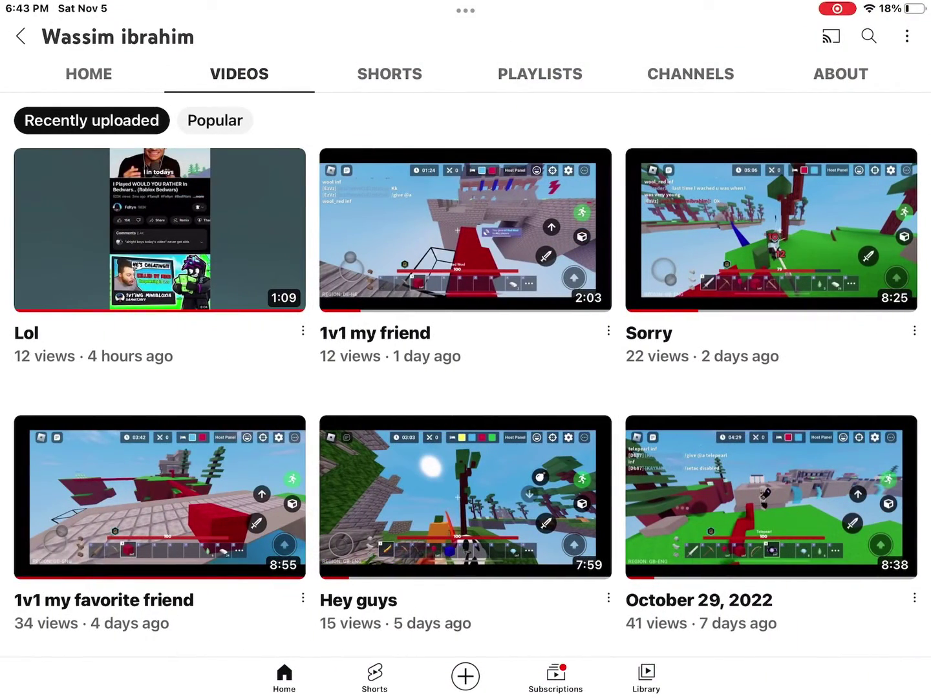
- Move across the channel's tabs from Videos and open the Shorts grid
{"action": "left_click_drag", "start_coordinate": [465, 292], "coordinate": [466, 349]}
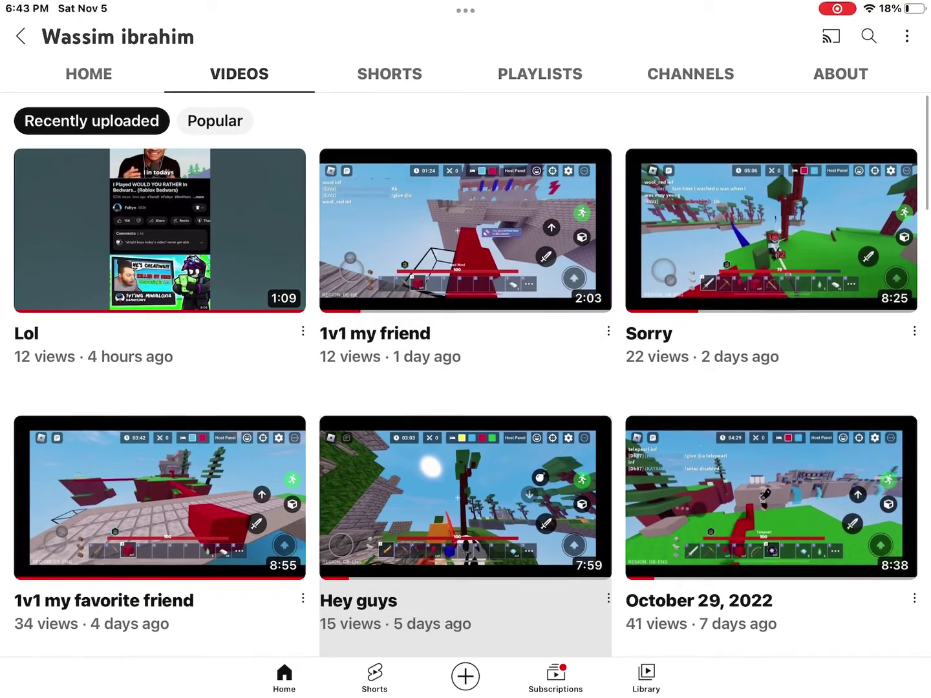
{"action": "scroll", "coordinate": [466, 494], "scroll_direction": "left", "scroll_amount": 5}
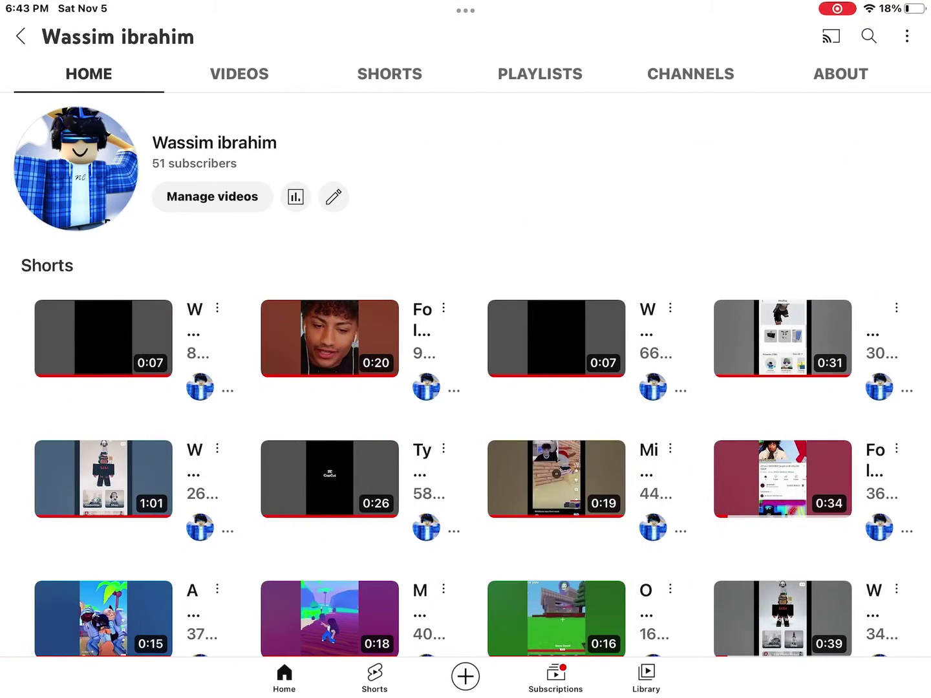
{"action": "left_click", "coordinate": [103, 338]}
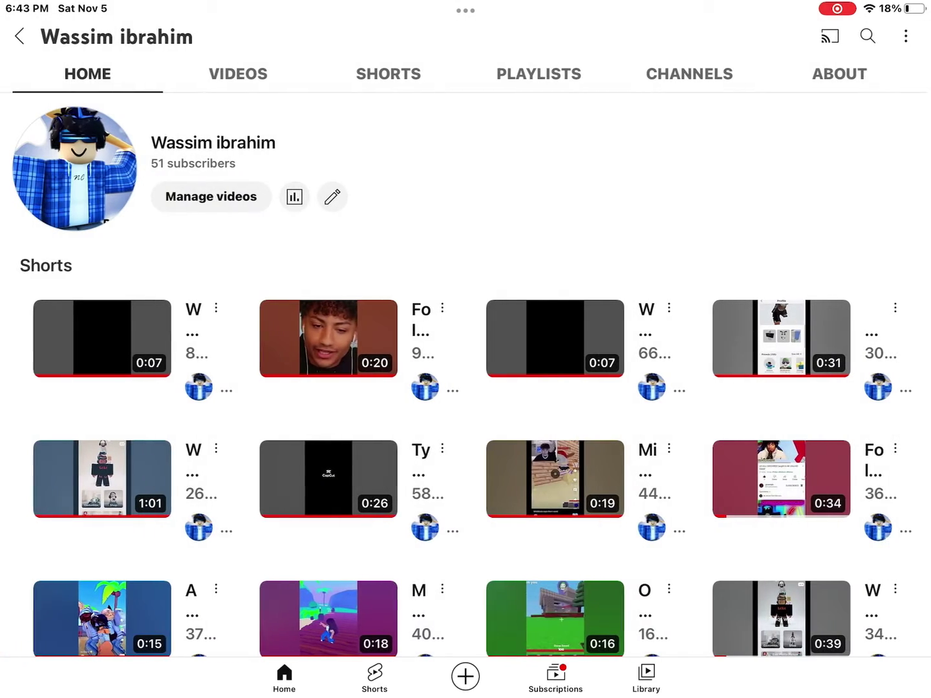
{"action": "scroll", "coordinate": [465, 364], "scroll_direction": "right", "scroll_amount": 5}
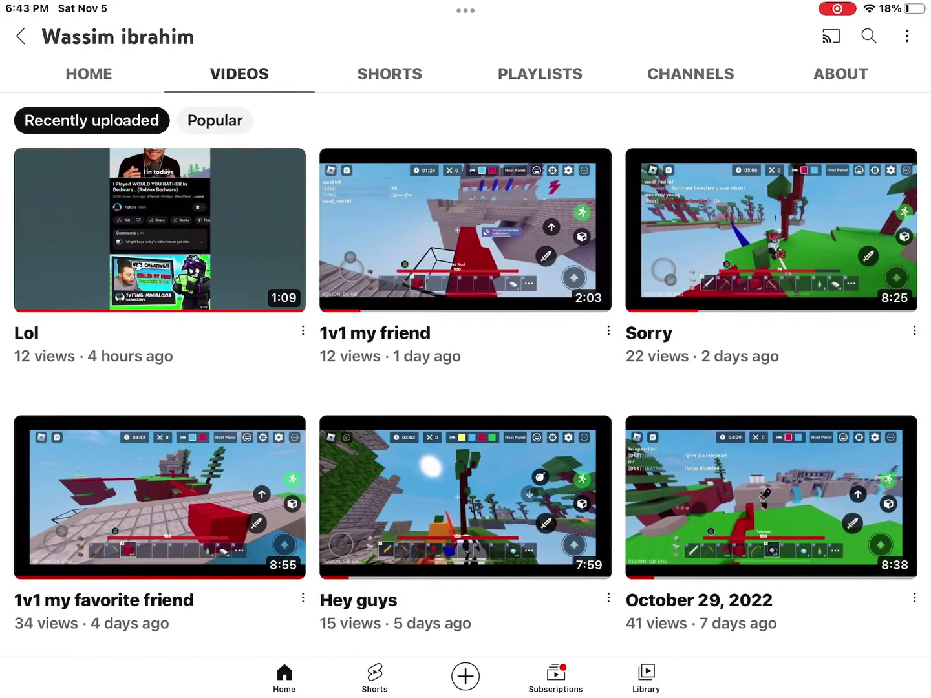
{"action": "scroll", "coordinate": [465, 364], "scroll_direction": "right", "scroll_amount": 5}
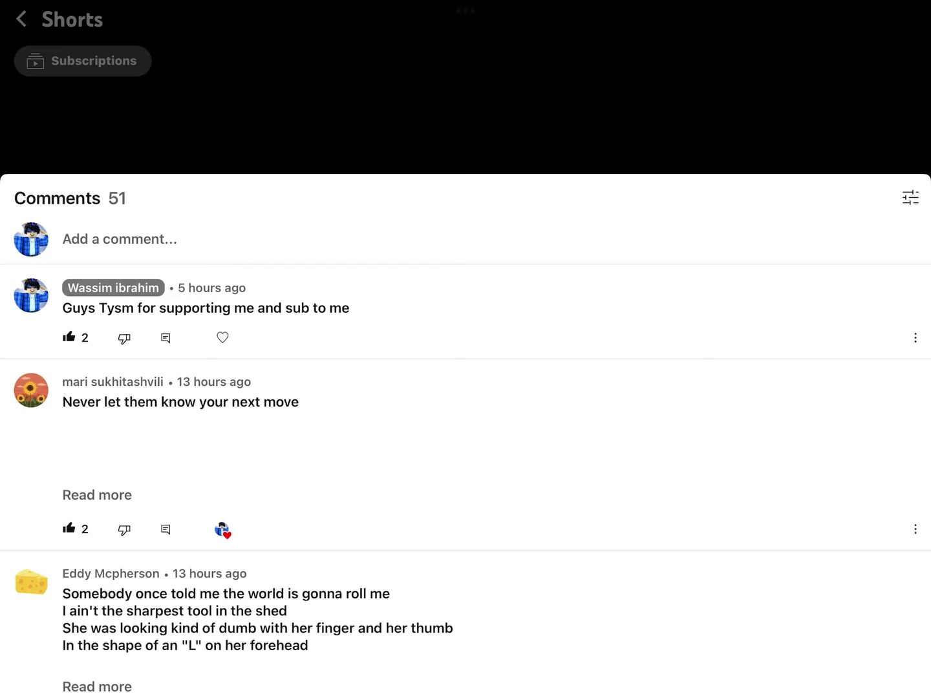
{"action": "scroll", "coordinate": [465, 436], "scroll_direction": "down", "scroll_amount": 5}
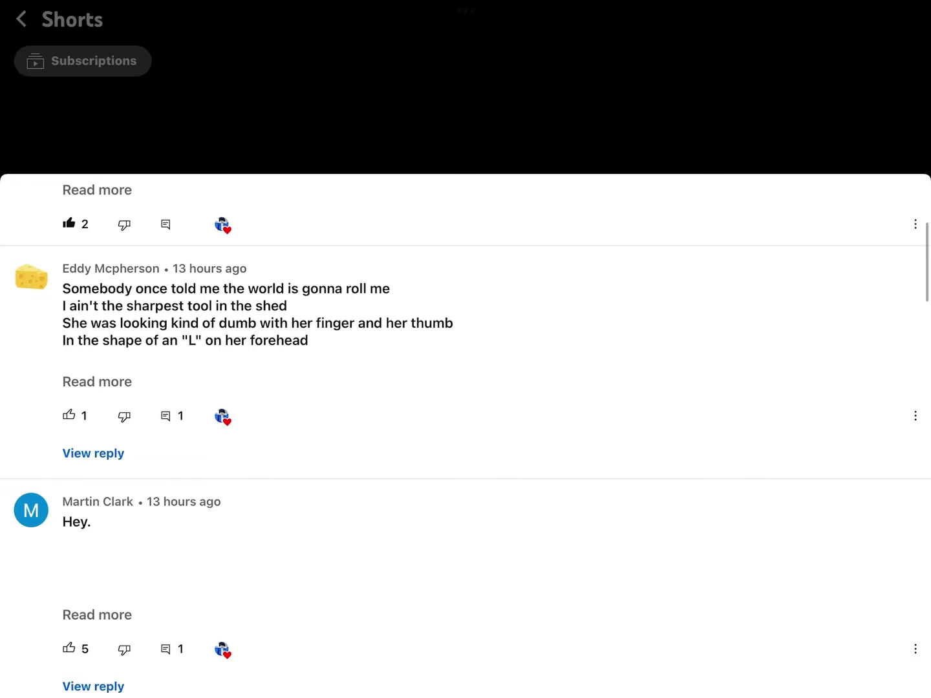
{"action": "scroll", "coordinate": [465, 436], "scroll_direction": "down", "scroll_amount": 5}
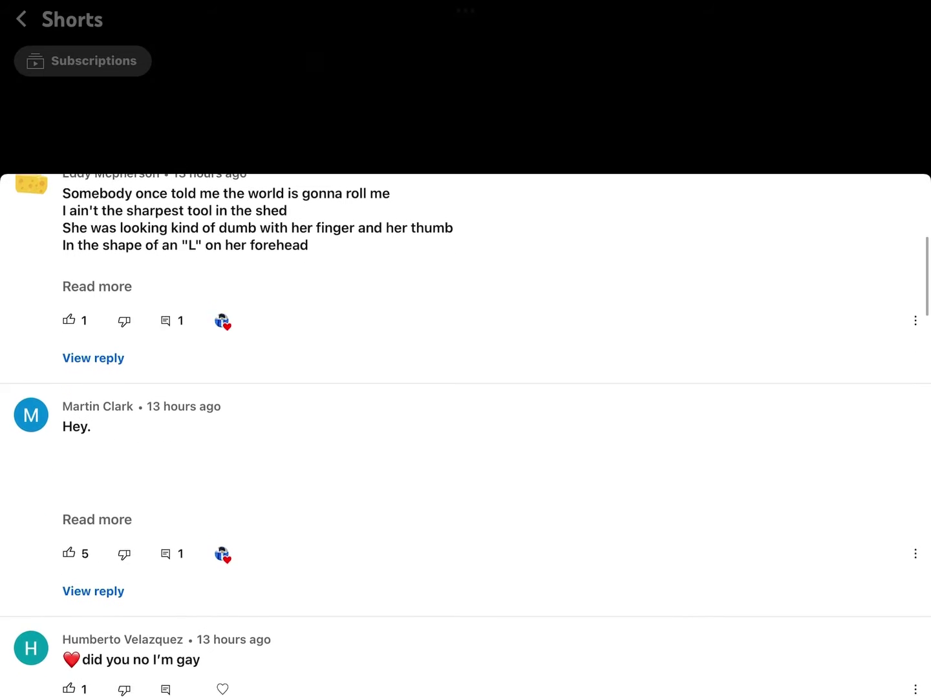
{"action": "scroll", "coordinate": [466, 436], "scroll_direction": "down", "scroll_amount": 5}
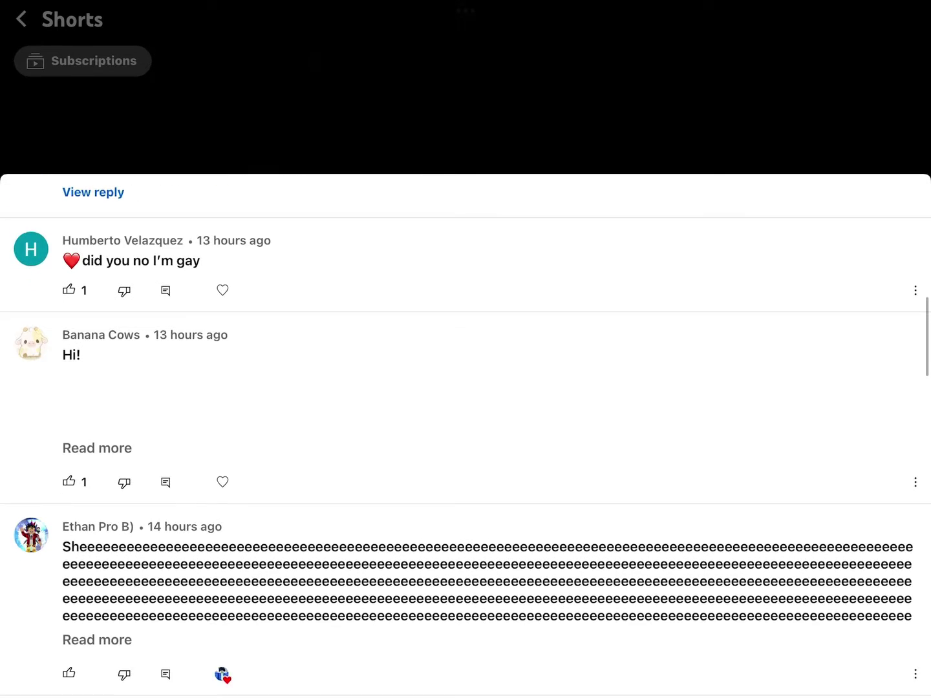
{"action": "scroll", "coordinate": [466, 436], "scroll_direction": "up", "scroll_amount": 2}
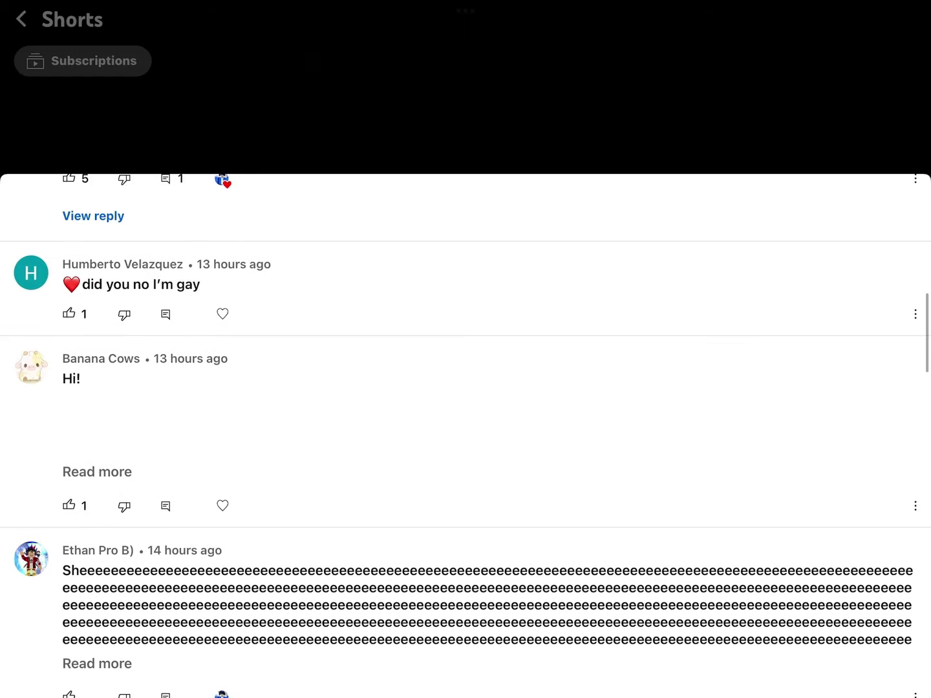
{"action": "scroll", "coordinate": [465, 437], "scroll_direction": "up", "scroll_amount": 1}
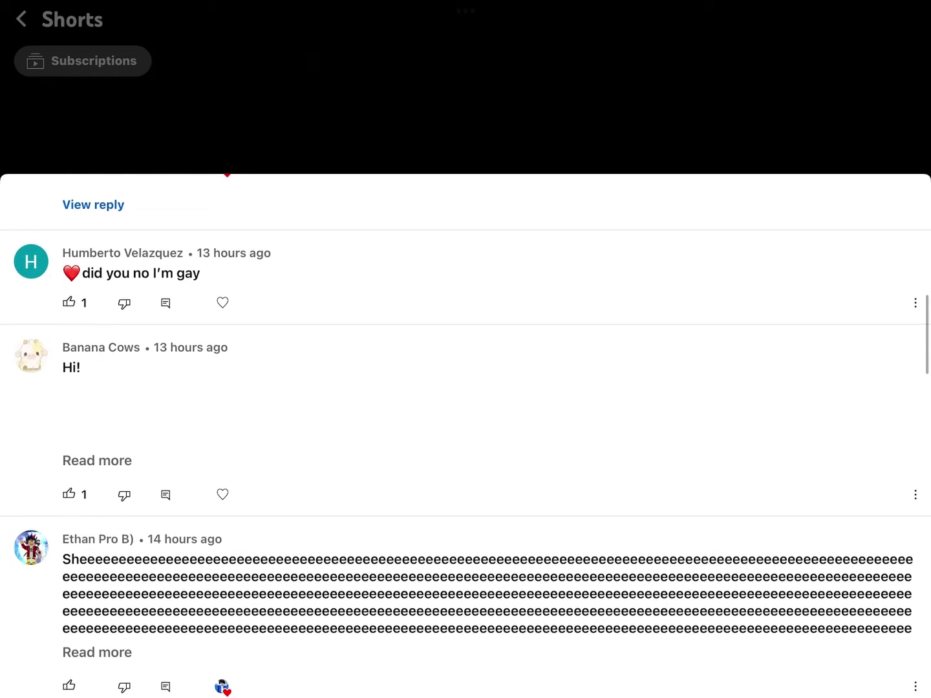
{"action": "scroll", "coordinate": [465, 436], "scroll_direction": "up", "scroll_amount": 3}
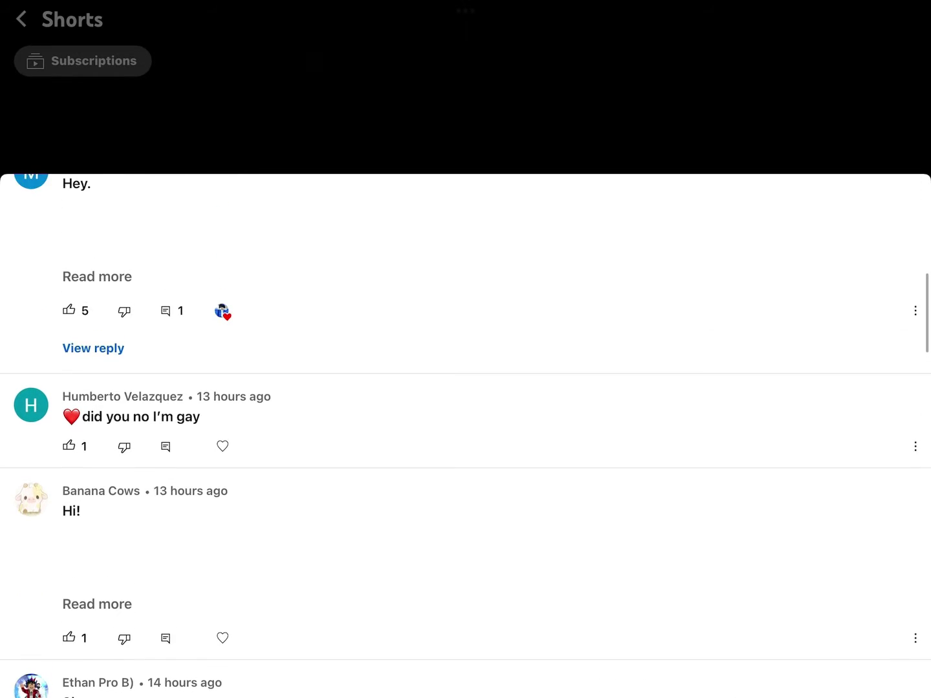
{"action": "scroll", "coordinate": [466, 436], "scroll_direction": "up", "scroll_amount": 1}
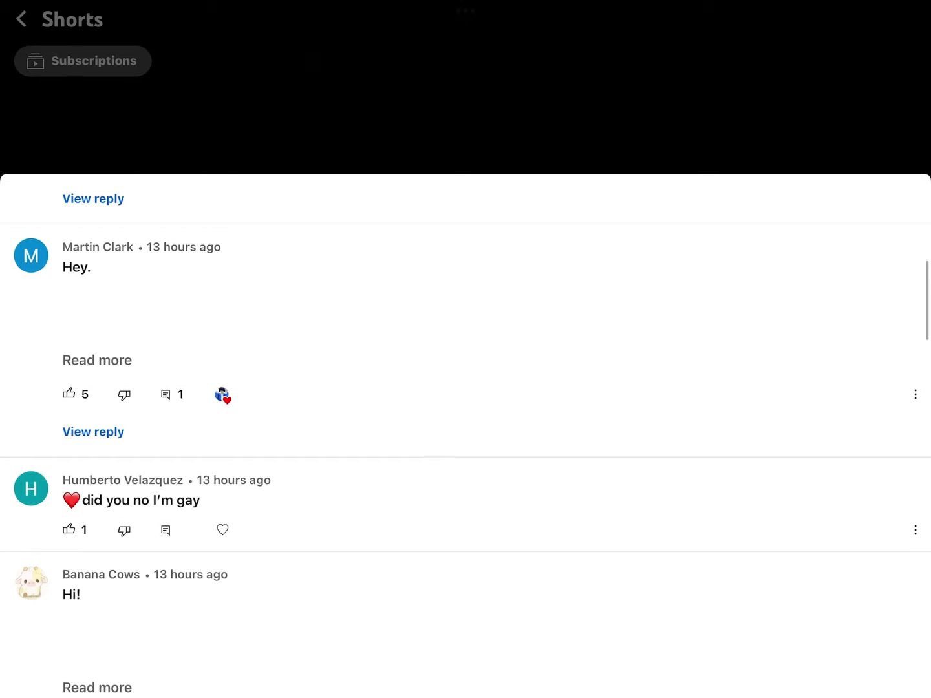
{"action": "scroll", "coordinate": [466, 437], "scroll_direction": "down", "scroll_amount": 1}
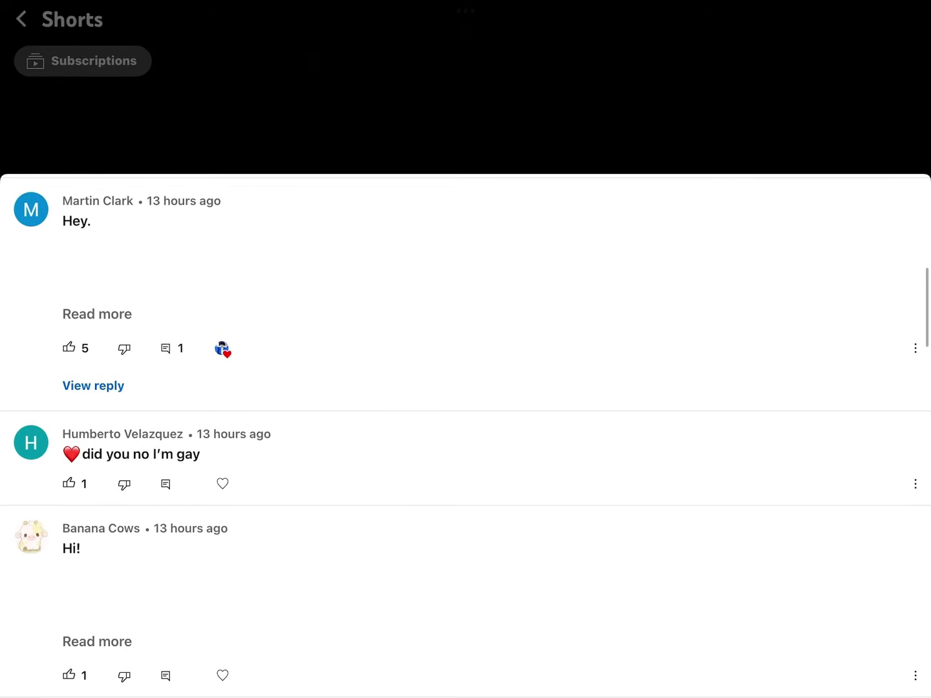
{"action": "scroll", "coordinate": [465, 436], "scroll_direction": "down", "scroll_amount": 2}
{"action": "scroll", "coordinate": [465, 436], "scroll_direction": "down", "scroll_amount": 3}
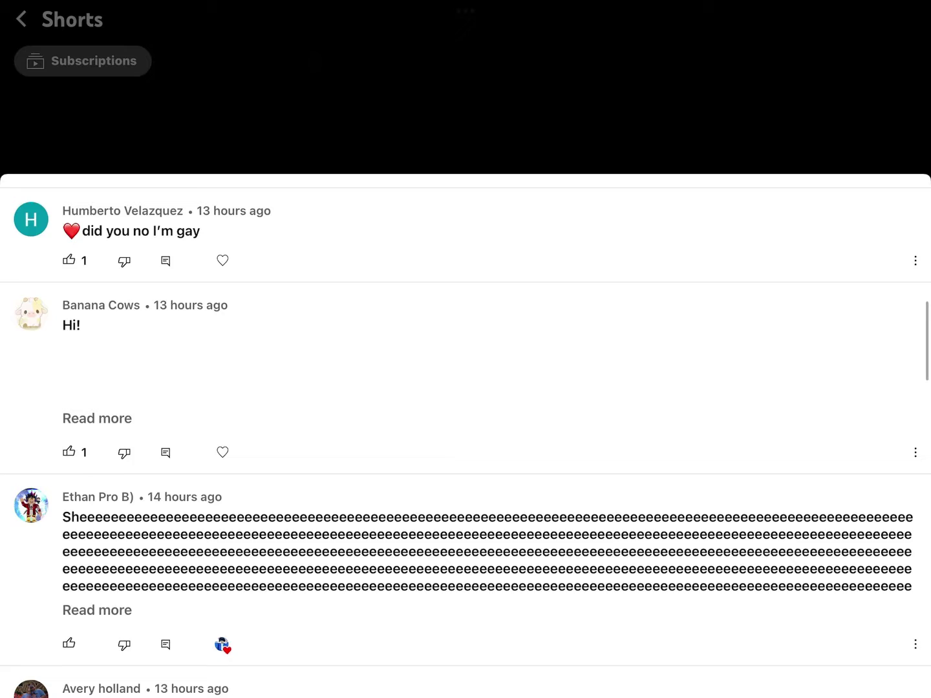
{"action": "scroll", "coordinate": [465, 437], "scroll_direction": "down", "scroll_amount": 2}
{"action": "scroll", "coordinate": [465, 436], "scroll_direction": "down", "scroll_amount": 1}
{"action": "scroll", "coordinate": [465, 436], "scroll_direction": "down", "scroll_amount": 2}
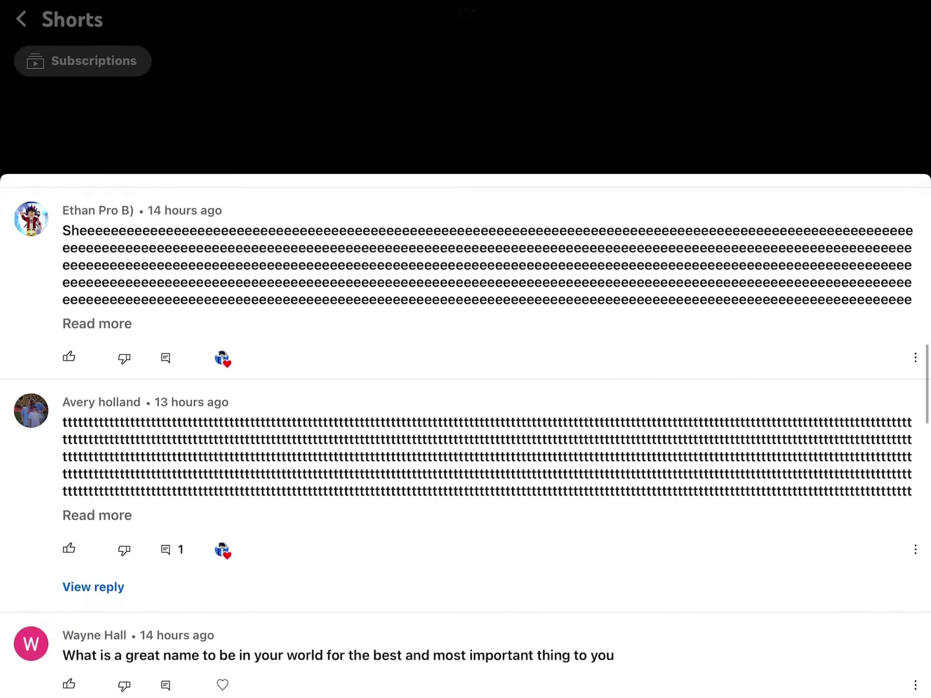
{"action": "scroll", "coordinate": [465, 437], "scroll_direction": "down", "scroll_amount": 2}
{"action": "scroll", "coordinate": [466, 436], "scroll_direction": "down", "scroll_amount": 2}
{"action": "scroll", "coordinate": [465, 436], "scroll_direction": "down", "scroll_amount": 1}
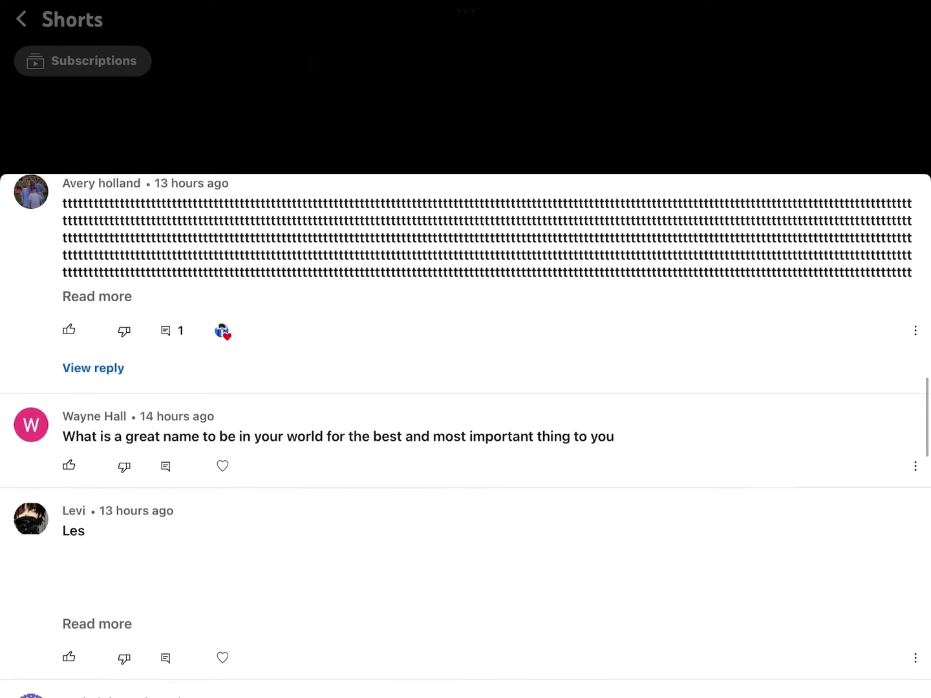
{"action": "scroll", "coordinate": [466, 437], "scroll_direction": "down", "scroll_amount": 1}
{"action": "scroll", "coordinate": [465, 436], "scroll_direction": "down", "scroll_amount": 1}
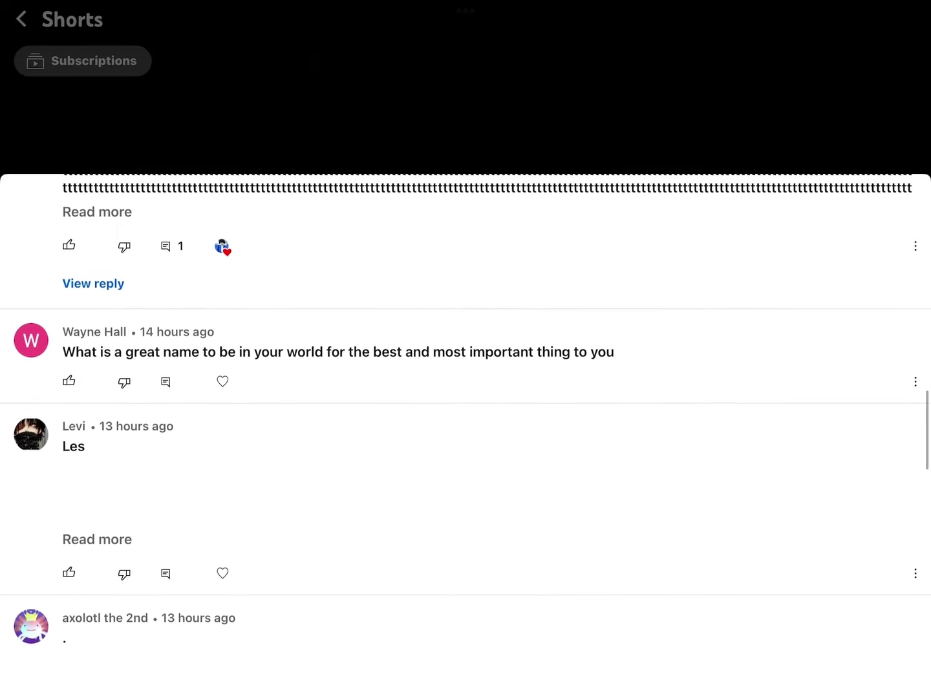
{"action": "scroll", "coordinate": [465, 437], "scroll_direction": "down", "scroll_amount": 1}
{"action": "scroll", "coordinate": [466, 436], "scroll_direction": "down", "scroll_amount": 1}
{"action": "scroll", "coordinate": [466, 436], "scroll_direction": "down", "scroll_amount": 3}
{"action": "scroll", "coordinate": [465, 436], "scroll_direction": "down", "scroll_amount": 1}
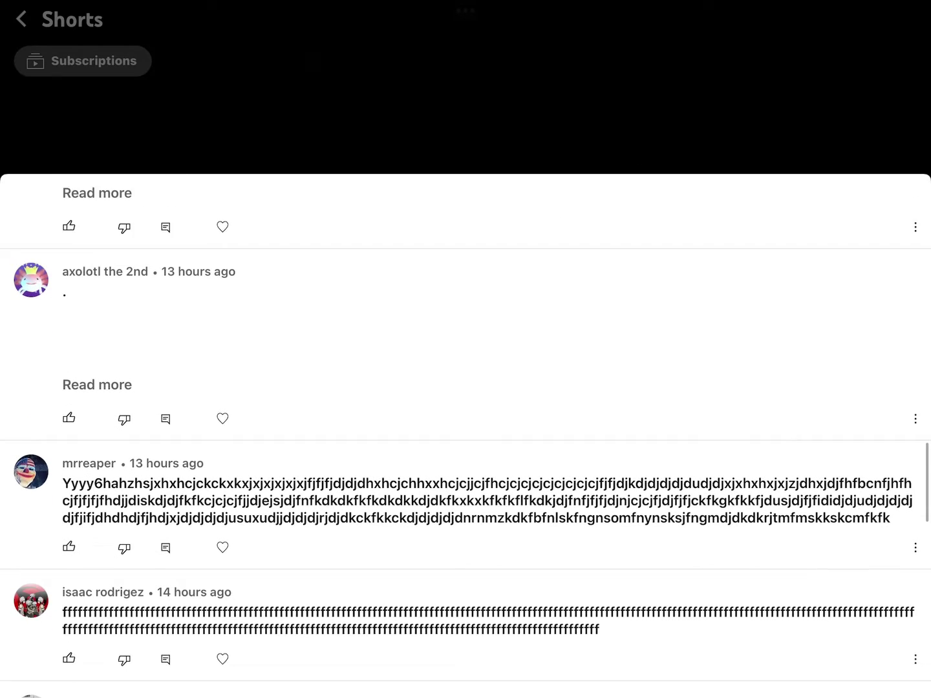
{"action": "scroll", "coordinate": [465, 436], "scroll_direction": "down", "scroll_amount": 1}
{"action": "scroll", "coordinate": [466, 436], "scroll_direction": "down", "scroll_amount": 1}
{"action": "scroll", "coordinate": [465, 436], "scroll_direction": "down", "scroll_amount": 1}
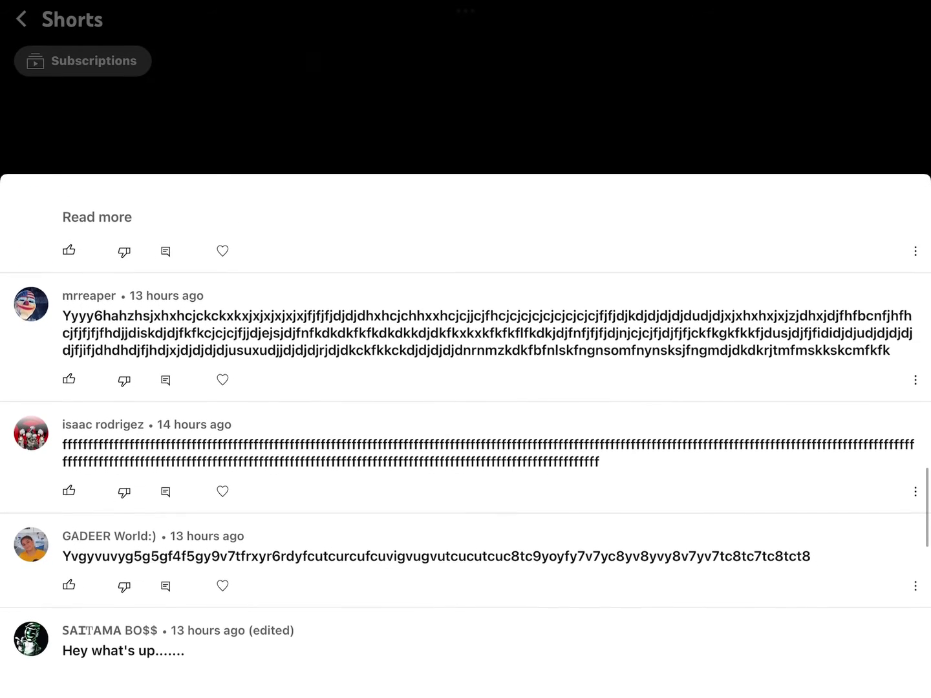
{"action": "scroll", "coordinate": [465, 436], "scroll_direction": "down", "scroll_amount": 1}
{"action": "scroll", "coordinate": [465, 437], "scroll_direction": "down", "scroll_amount": 1}
{"action": "scroll", "coordinate": [466, 436], "scroll_direction": "down", "scroll_amount": 1}
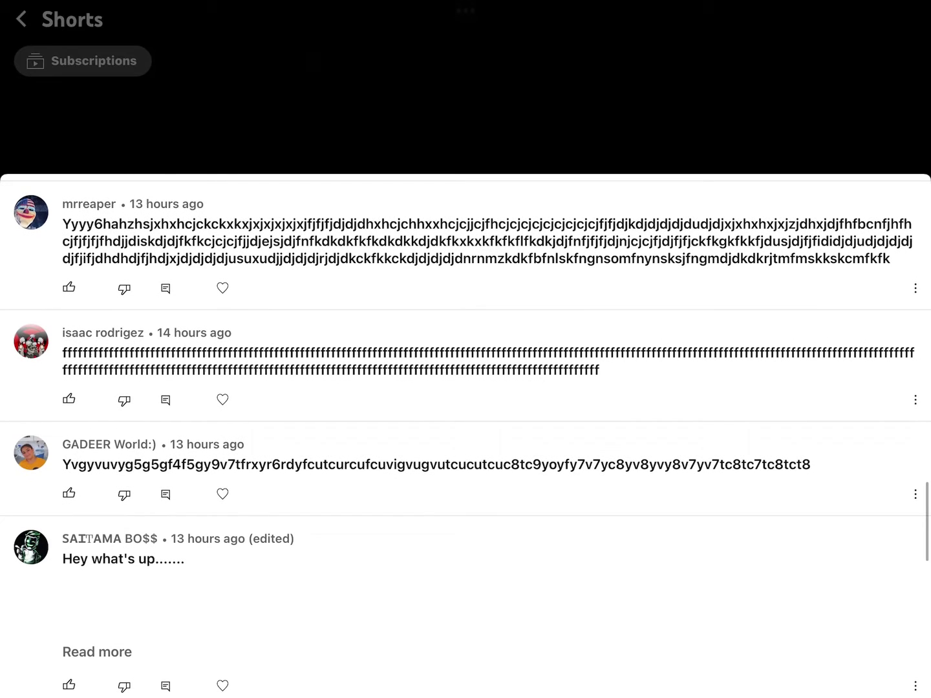
{"action": "scroll", "coordinate": [466, 436], "scroll_direction": "down", "scroll_amount": 1}
{"action": "scroll", "coordinate": [466, 436], "scroll_direction": "down", "scroll_amount": 1}
{"action": "scroll", "coordinate": [466, 436], "scroll_direction": "down", "scroll_amount": 1}
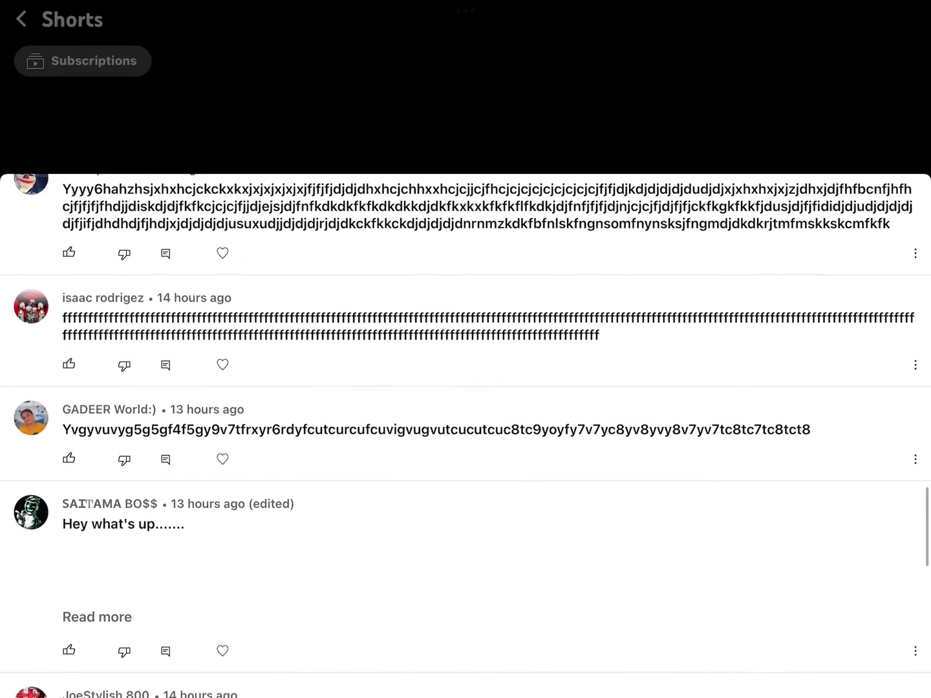
{"action": "scroll", "coordinate": [466, 436], "scroll_direction": "down", "scroll_amount": 1}
{"action": "scroll", "coordinate": [466, 436], "scroll_direction": "down", "scroll_amount": 2}
{"action": "scroll", "coordinate": [466, 436], "scroll_direction": "down", "scroll_amount": 1}
{"action": "scroll", "coordinate": [465, 436], "scroll_direction": "down", "scroll_amount": 1}
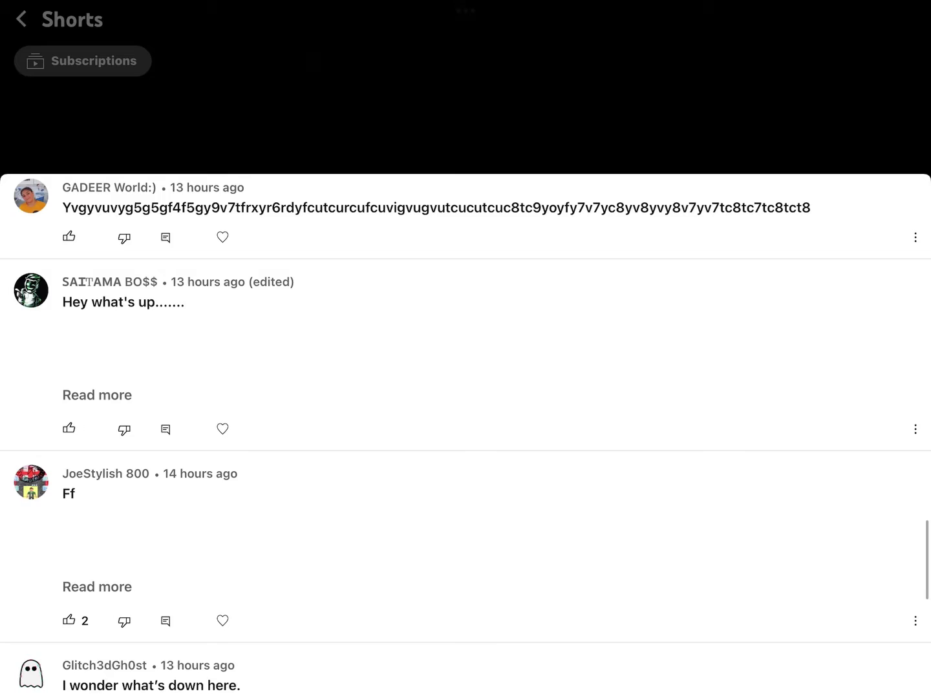
{"action": "scroll", "coordinate": [466, 437], "scroll_direction": "down", "scroll_amount": 1}
{"action": "scroll", "coordinate": [466, 436], "scroll_direction": "down", "scroll_amount": 2}
{"action": "scroll", "coordinate": [466, 436], "scroll_direction": "down", "scroll_amount": 1}
{"action": "scroll", "coordinate": [465, 437], "scroll_direction": "down", "scroll_amount": 1}
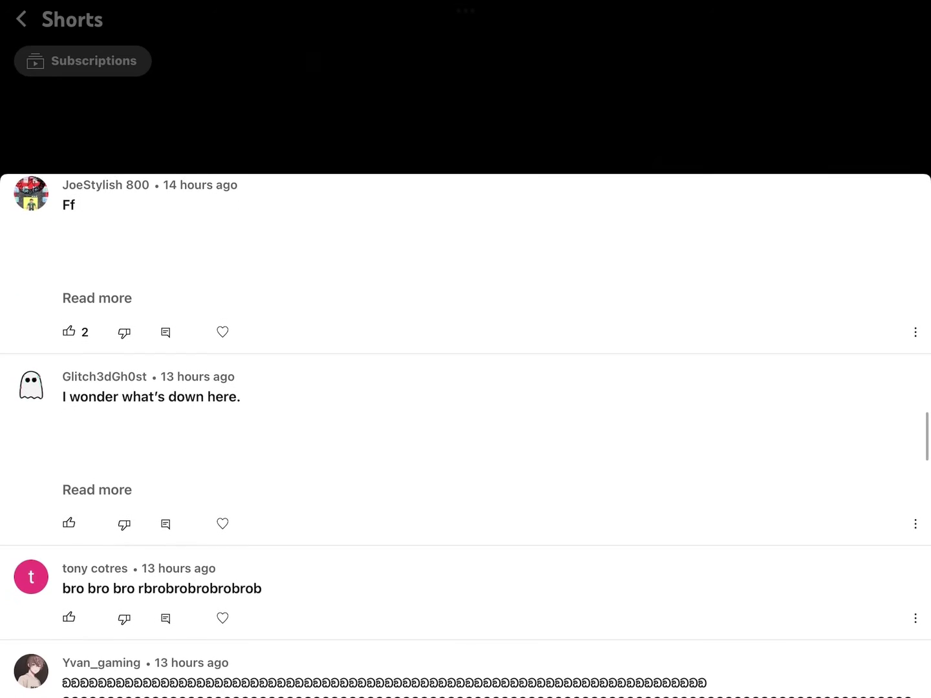
{"action": "scroll", "coordinate": [466, 437], "scroll_direction": "down", "scroll_amount": 1}
{"action": "scroll", "coordinate": [465, 437], "scroll_direction": "down", "scroll_amount": 1}
{"action": "scroll", "coordinate": [466, 437], "scroll_direction": "down", "scroll_amount": 1}
{"action": "scroll", "coordinate": [466, 436], "scroll_direction": "down", "scroll_amount": 2}
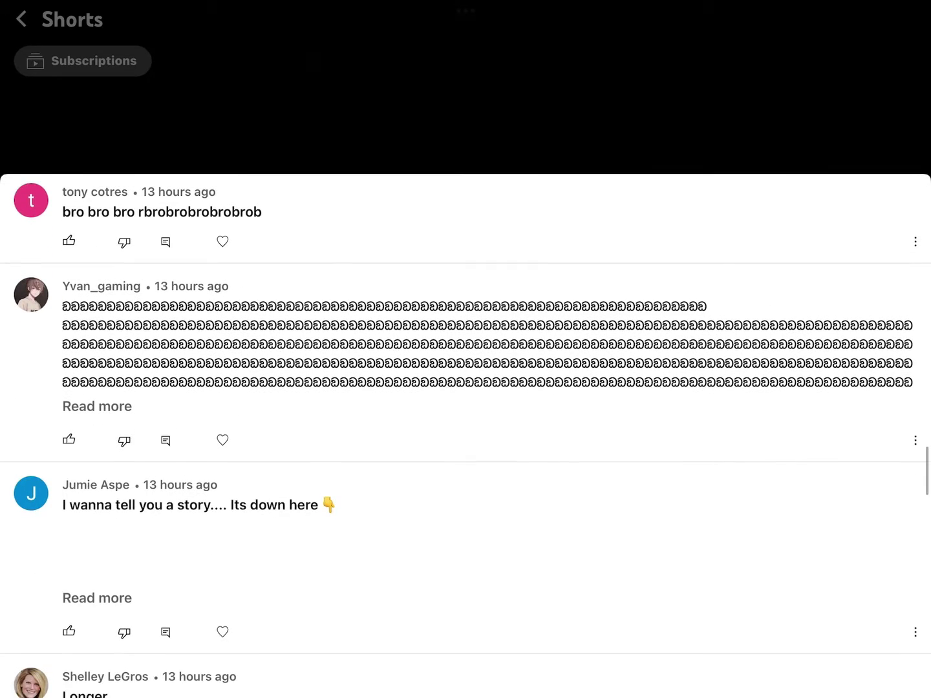
{"action": "scroll", "coordinate": [466, 437], "scroll_direction": "down", "scroll_amount": 1}
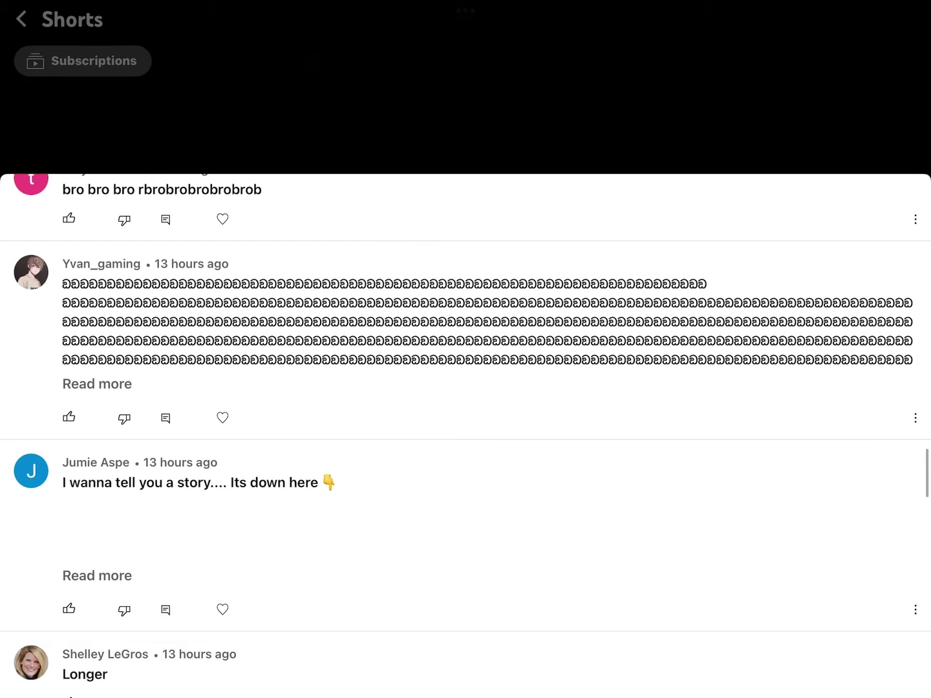
{"action": "scroll", "coordinate": [466, 436], "scroll_direction": "down", "scroll_amount": 1}
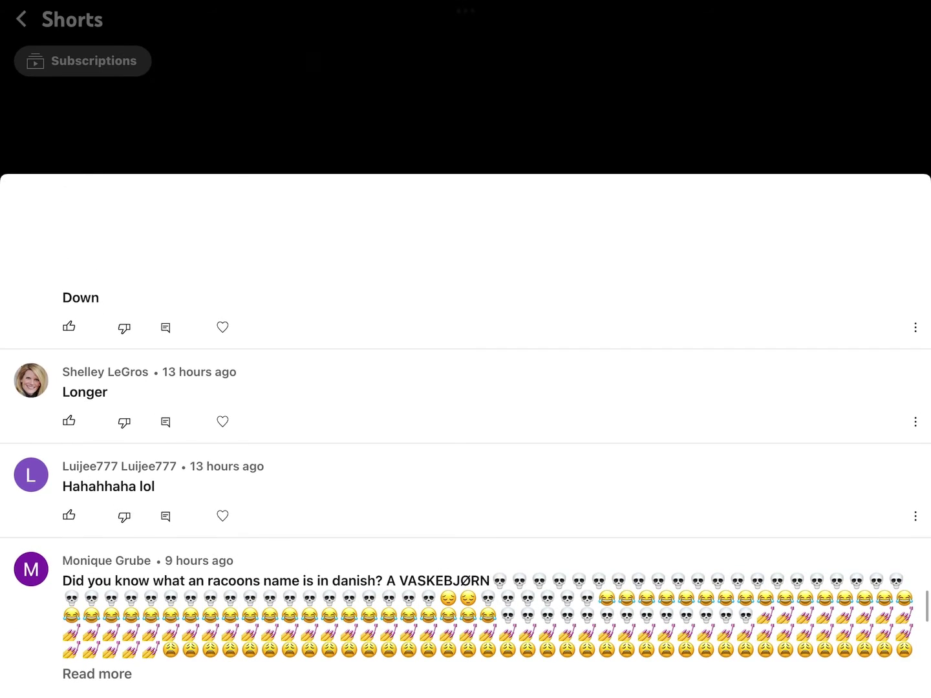
- Heart the 'Down' and racoon emoji comments, expand the racoon comment, and reach the thread's end
{"action": "left_click", "coordinate": [222, 330]}
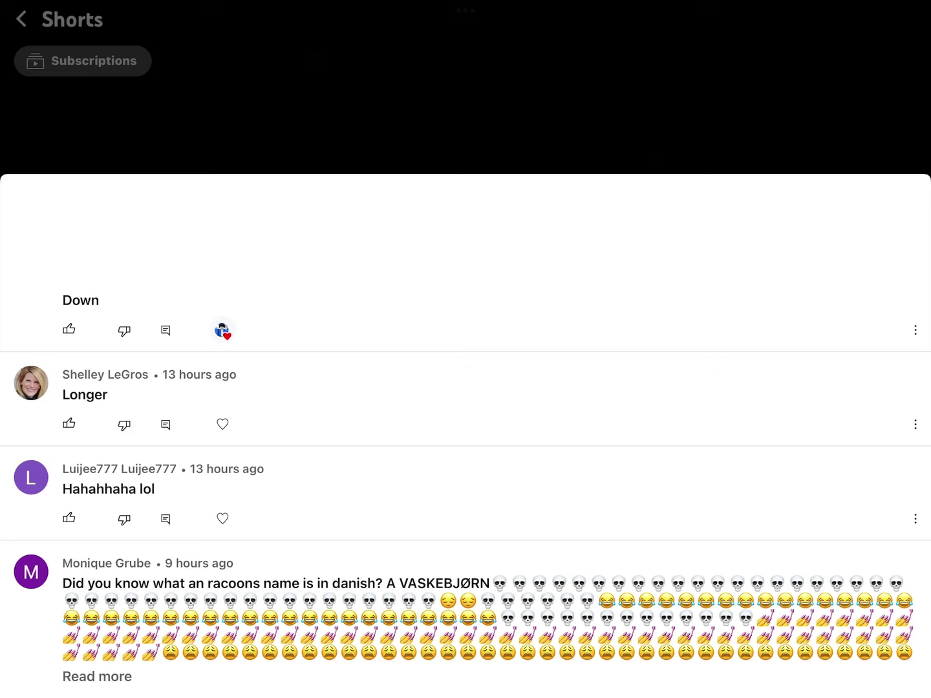
{"action": "scroll", "coordinate": [465, 436], "scroll_direction": "down", "scroll_amount": 2}
{"action": "scroll", "coordinate": [466, 436], "scroll_direction": "down", "scroll_amount": 4}
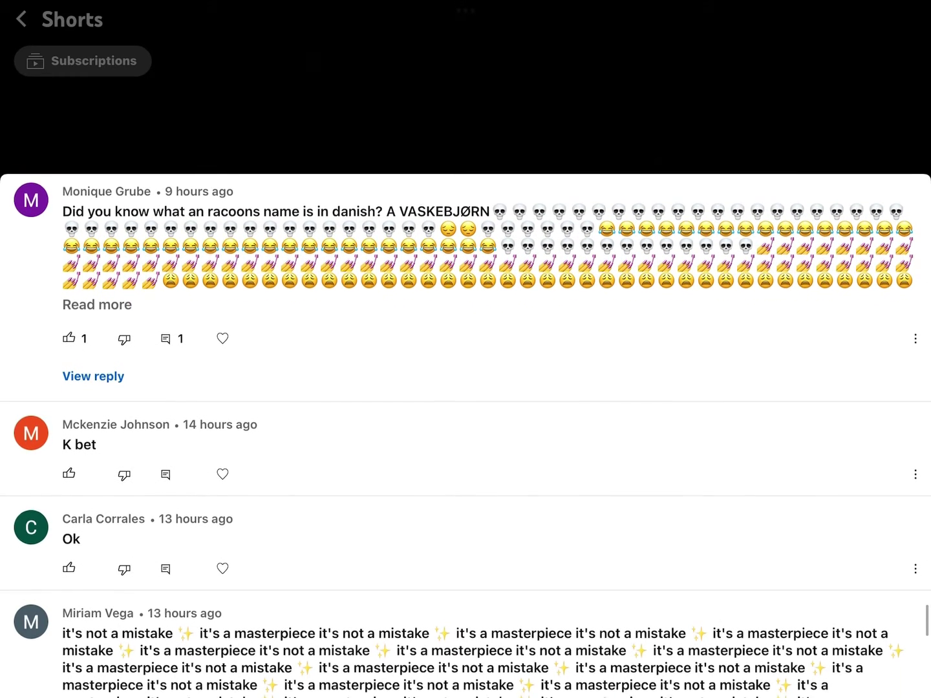
{"action": "left_click", "coordinate": [465, 543]}
{"action": "scroll", "coordinate": [466, 436], "scroll_direction": "up", "scroll_amount": 2}
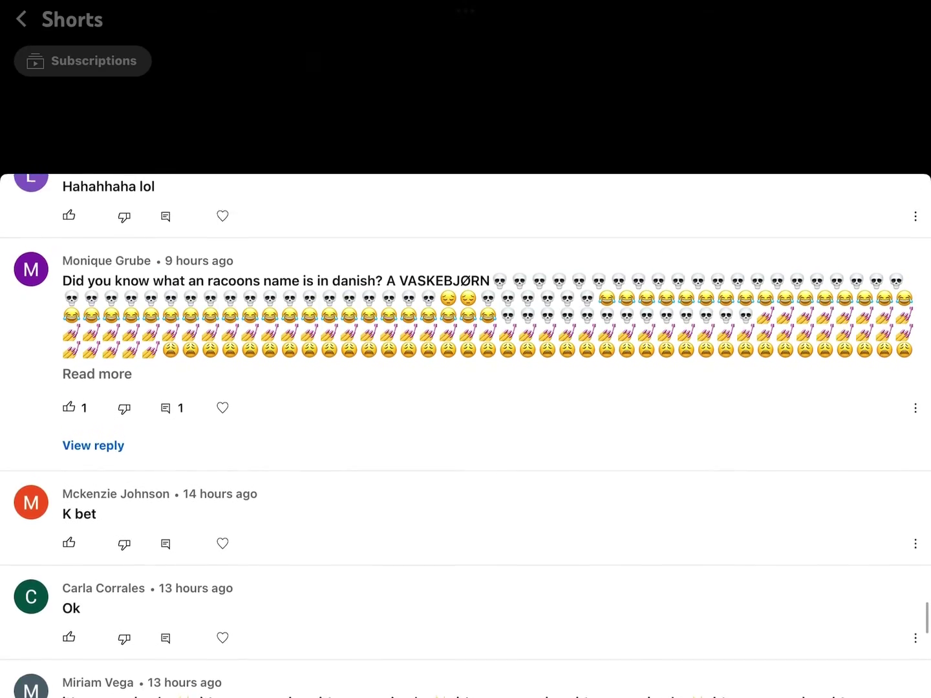
{"action": "left_click", "coordinate": [97, 382]}
{"action": "scroll", "coordinate": [465, 437], "scroll_direction": "down", "scroll_amount": 5}
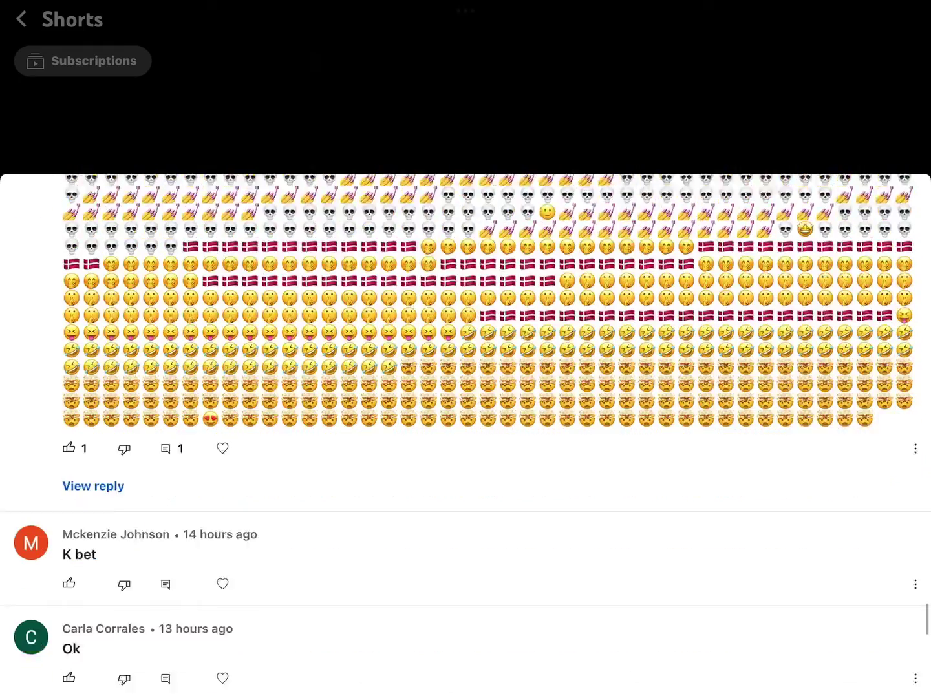
{"action": "scroll", "coordinate": [465, 437], "scroll_direction": "down", "scroll_amount": 2}
{"action": "scroll", "coordinate": [466, 437], "scroll_direction": "down", "scroll_amount": 2}
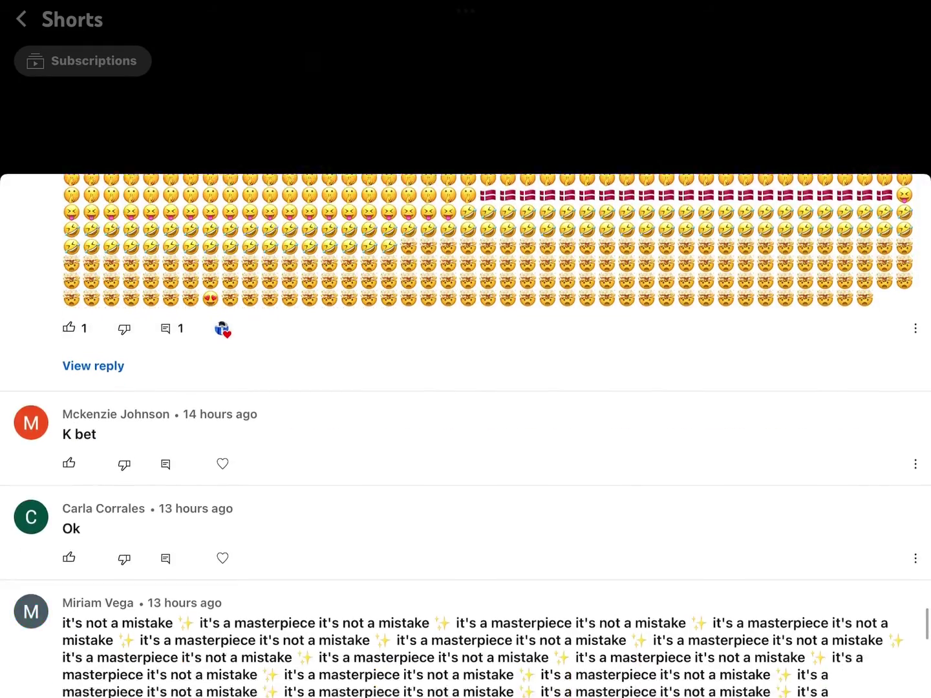
{"action": "scroll", "coordinate": [465, 437], "scroll_direction": "down", "scroll_amount": 3}
{"action": "left_click", "coordinate": [465, 532]}
{"action": "scroll", "coordinate": [466, 437], "scroll_direction": "down", "scroll_amount": 4}
{"action": "scroll", "coordinate": [465, 436], "scroll_direction": "down", "scroll_amount": 1}
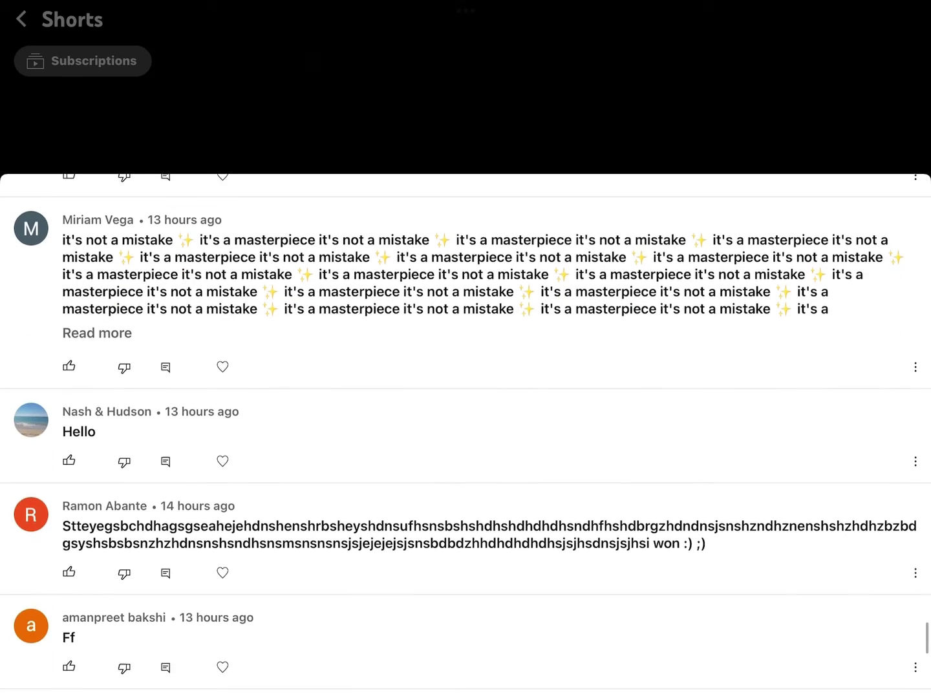
{"action": "scroll", "coordinate": [466, 437], "scroll_direction": "down", "scroll_amount": 2}
{"action": "scroll", "coordinate": [466, 436], "scroll_direction": "down", "scroll_amount": 2}
{"action": "scroll", "coordinate": [465, 436], "scroll_direction": "down", "scroll_amount": 2}
{"action": "scroll", "coordinate": [466, 437], "scroll_direction": "down", "scroll_amount": 2}
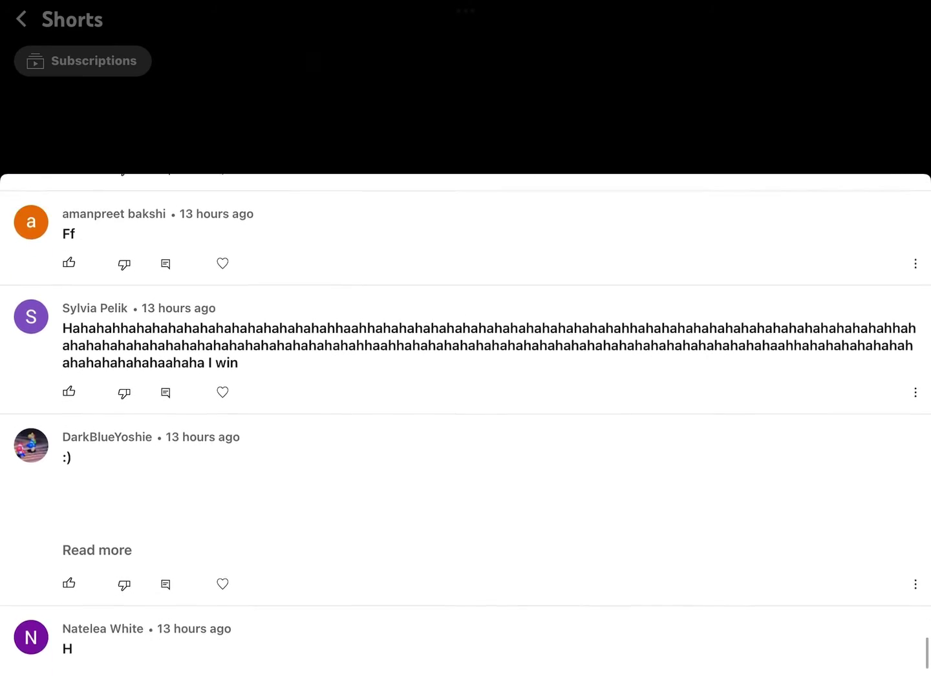
{"action": "scroll", "coordinate": [465, 436], "scroll_direction": "down", "scroll_amount": 2}
{"action": "scroll", "coordinate": [465, 436], "scroll_direction": "down", "scroll_amount": 1}
{"action": "scroll", "coordinate": [466, 437], "scroll_direction": "down", "scroll_amount": 2}
{"action": "scroll", "coordinate": [466, 436], "scroll_direction": "down", "scroll_amount": 1}
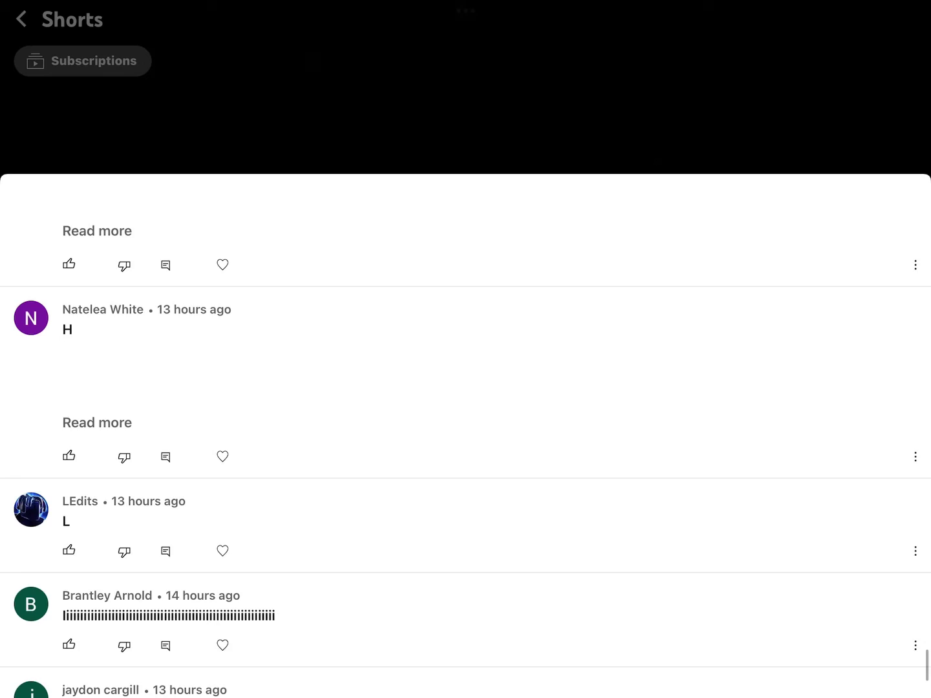
{"action": "scroll", "coordinate": [465, 437], "scroll_direction": "down", "scroll_amount": 1}
{"action": "scroll", "coordinate": [465, 436], "scroll_direction": "down", "scroll_amount": 1}
{"action": "scroll", "coordinate": [465, 436], "scroll_direction": "down", "scroll_amount": 1}
{"action": "scroll", "coordinate": [465, 437], "scroll_direction": "down", "scroll_amount": 1}
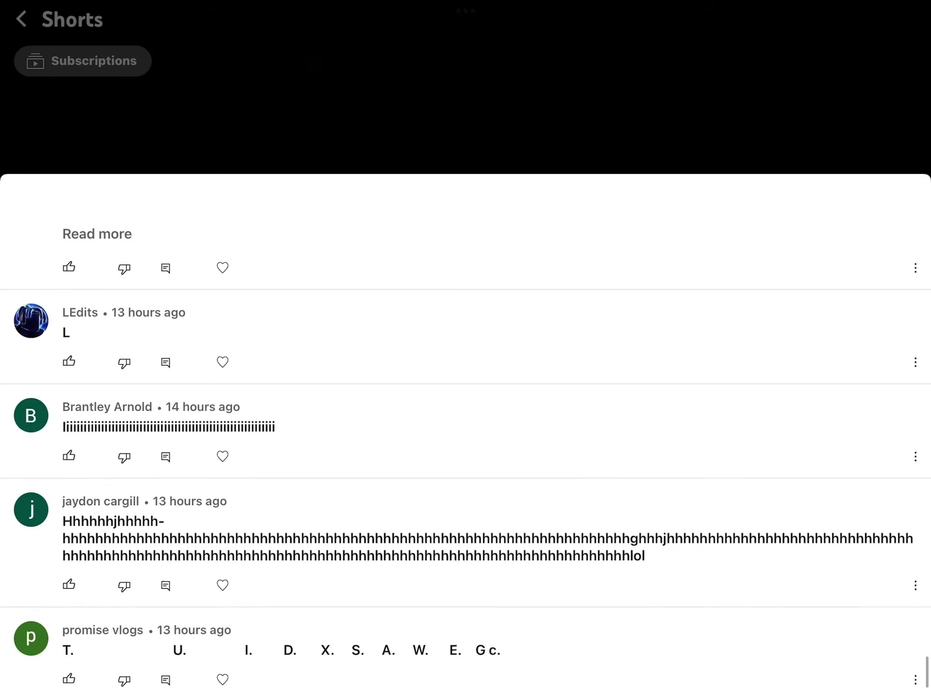
{"action": "scroll", "coordinate": [465, 437], "scroll_direction": "down", "scroll_amount": 3}
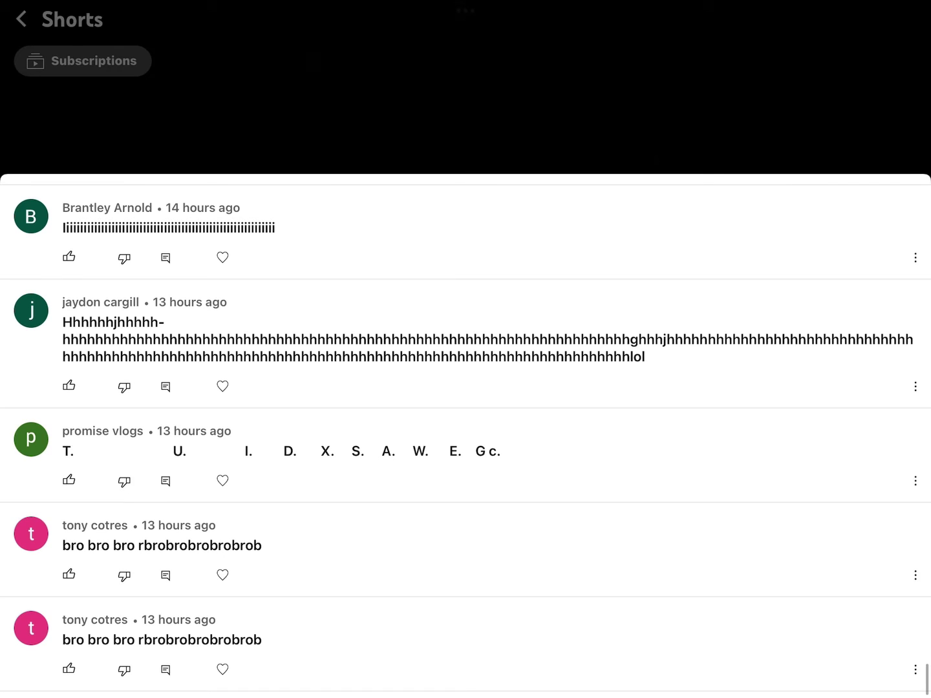
{"action": "scroll", "coordinate": [466, 437], "scroll_direction": "down", "scroll_amount": 2}
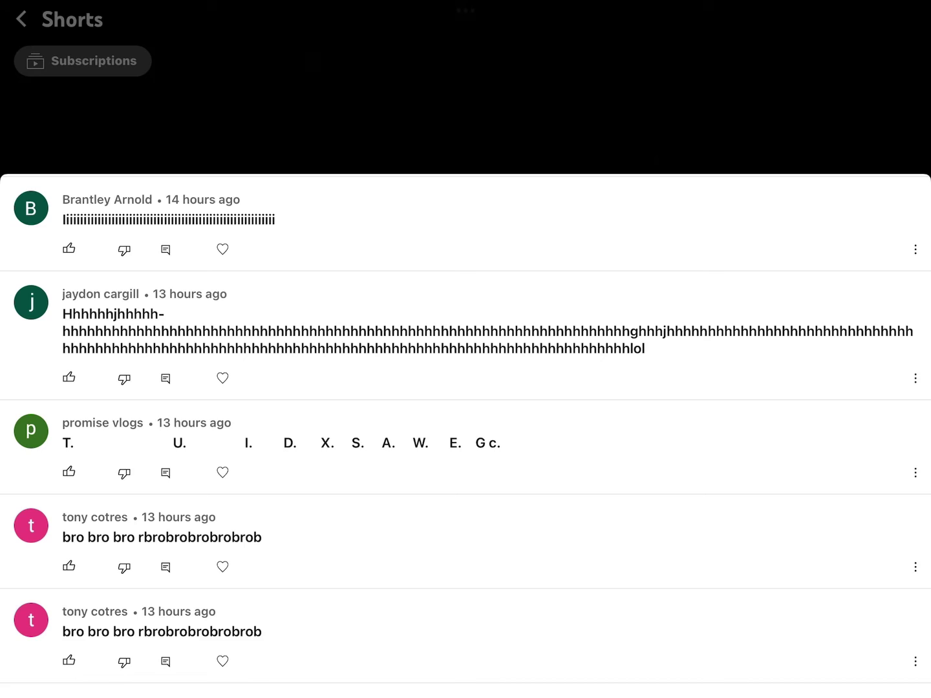
- Open the last repeat commenter's empty channel, then go back to the Home feed
{"action": "left_click", "coordinate": [95, 518]}
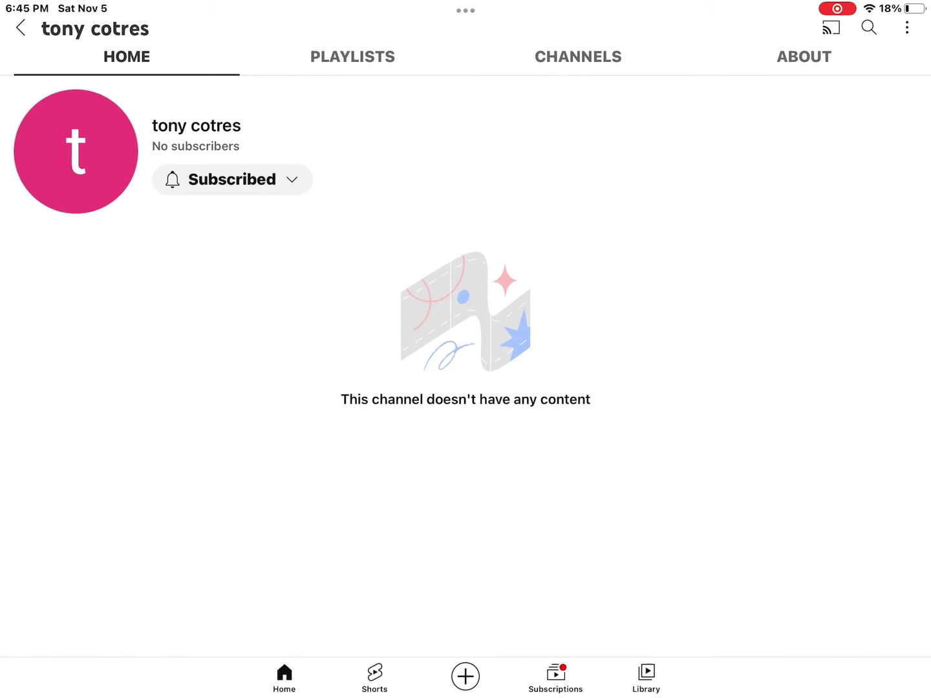
{"action": "left_click", "coordinate": [284, 677]}
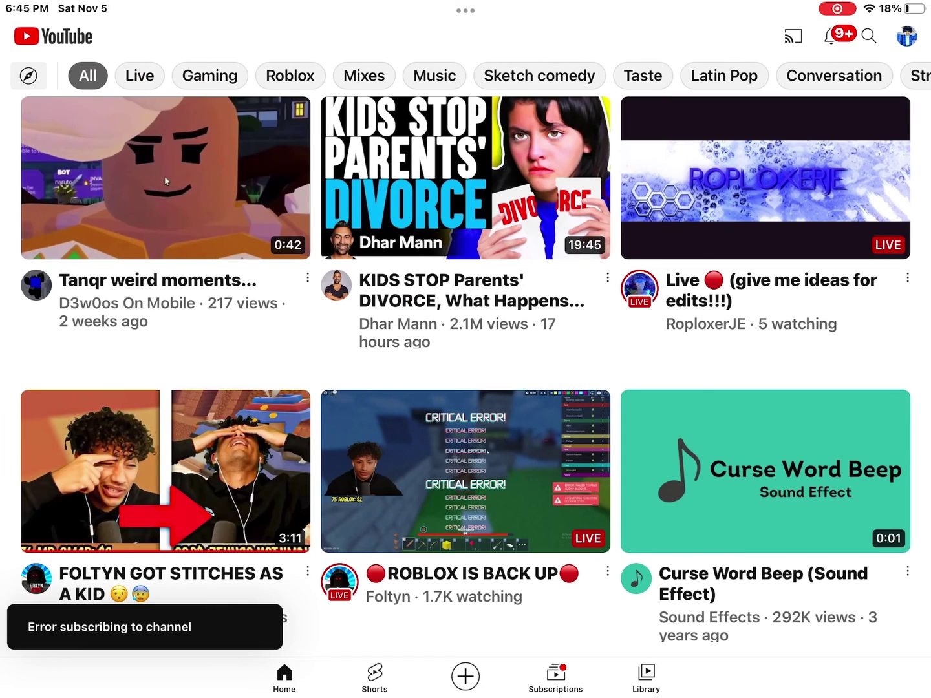